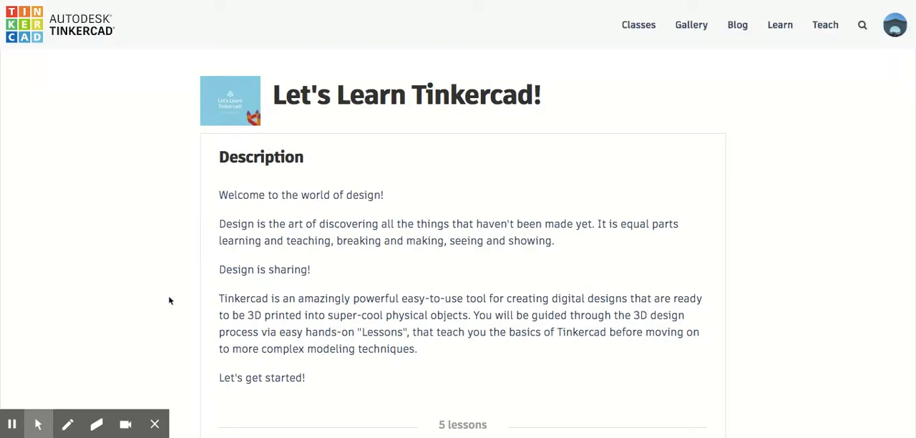
Open the Moving, Rotating, and Scaling Objects lesson at part 15, Scaling About the Center of an Object
scroll(169, 301, "down", 3)
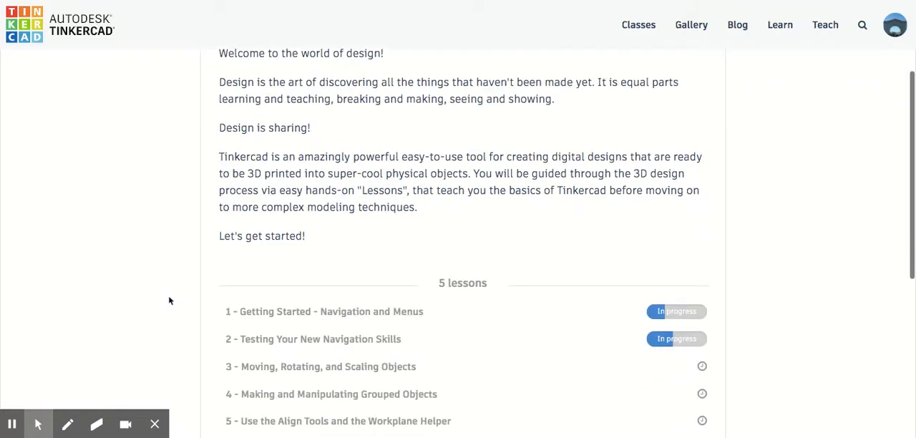
left_click(293, 305)
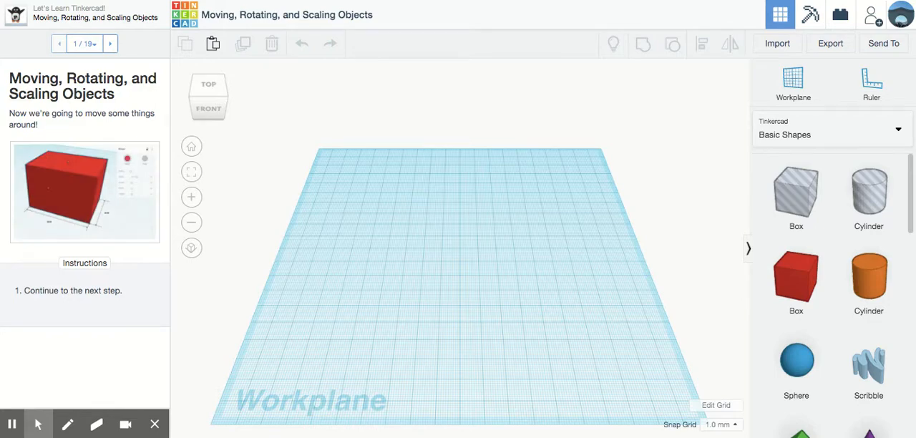
left_click(84, 44)
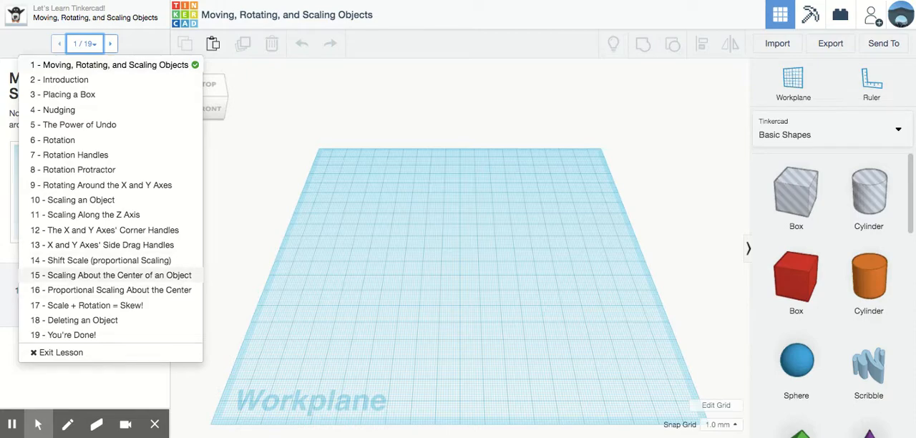
left_click(101, 276)
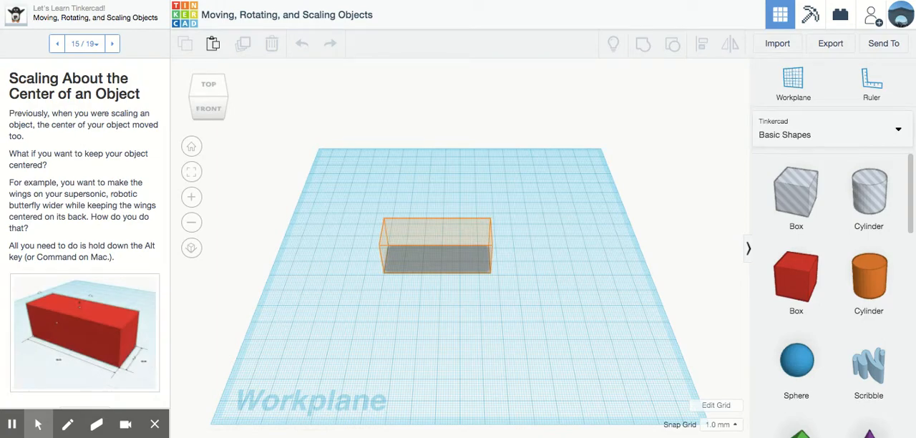
Place a red box on the target outline and stretch it to about 57 by 19 mm
left_click_drag(796, 279, 500, 261)
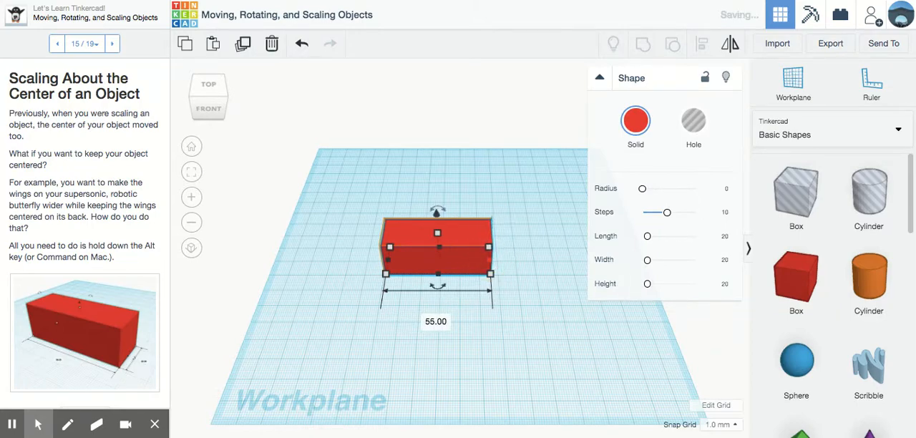
scroll(85, 286, "down", 3)
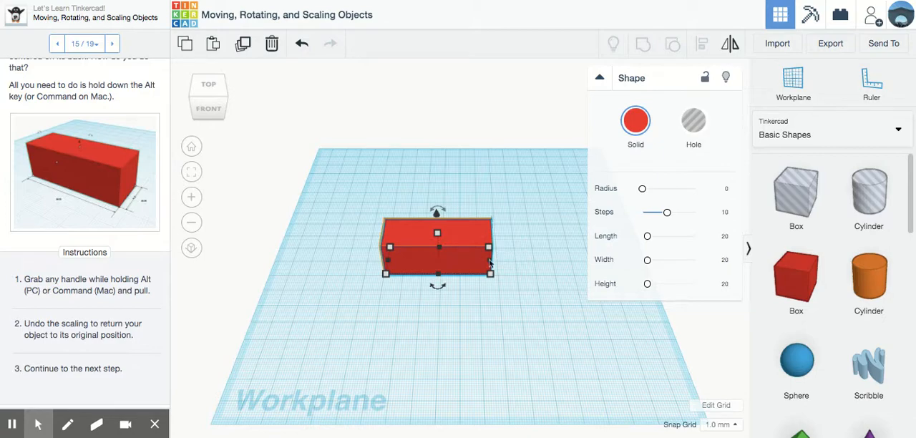
left_click_drag(490, 273, 493, 257)
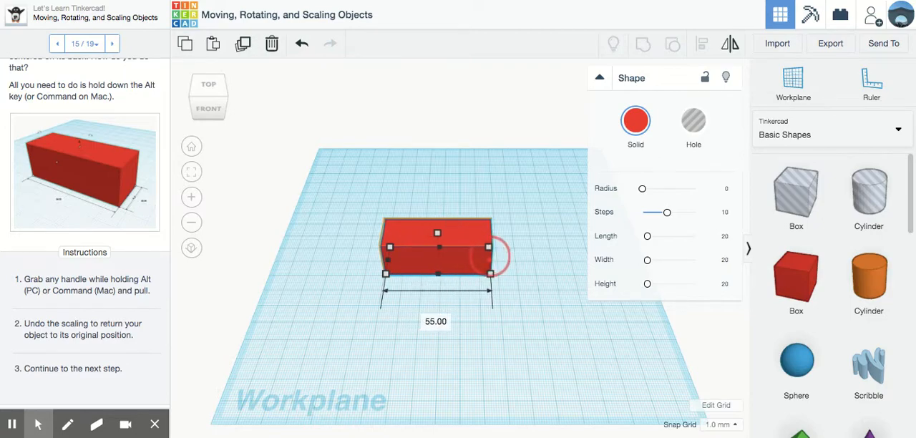
left_click_drag(437, 273, 383, 274)
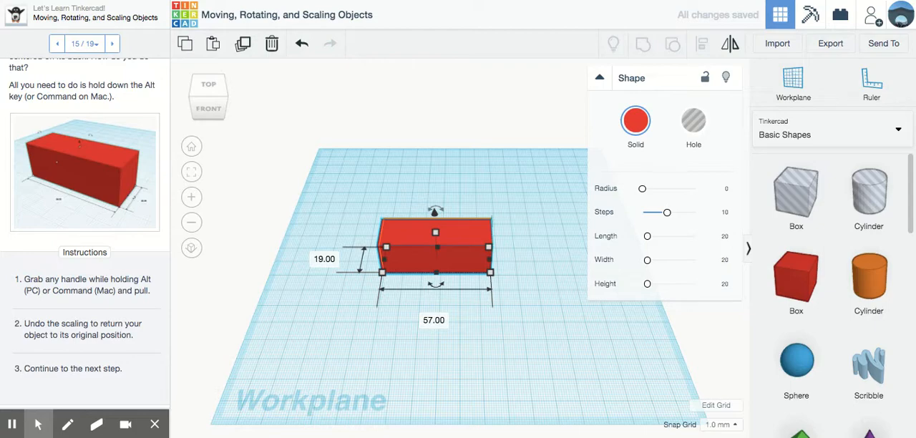
mouse_move(437, 234)
left_mouse_down()
mouse_move(433, 151)
mouse_move(435, 232)
left_mouse_up()
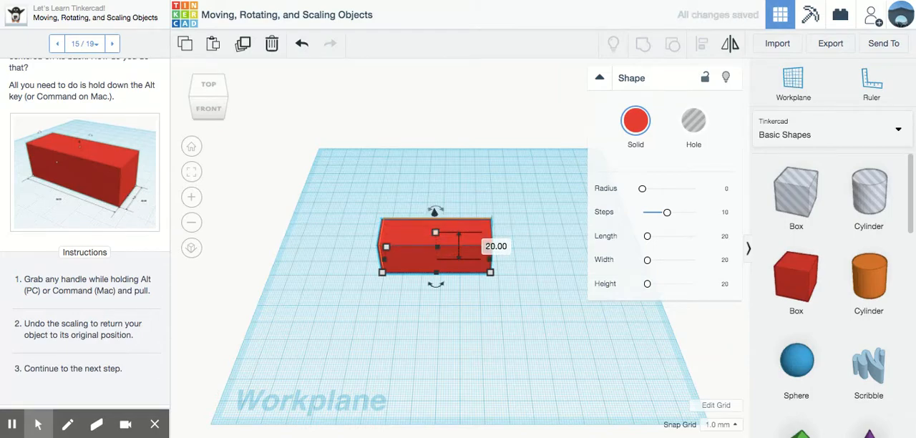
Try lifting the box 28 mm above the workplane and undo the lift
right_click_drag(454, 255, 491, 201)
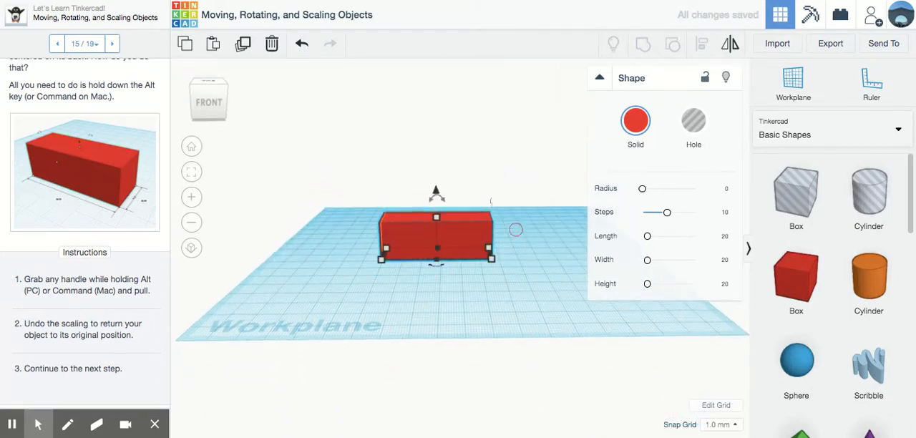
mouse_move(437, 217)
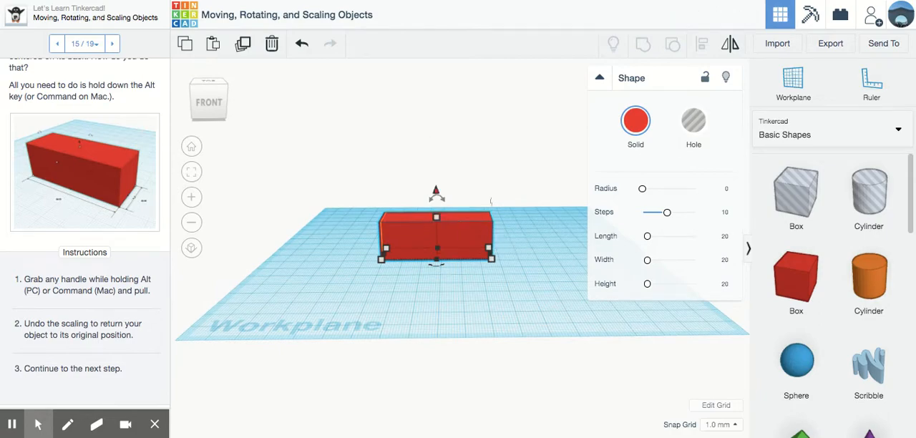
left_click_drag(436, 192, 435, 136)
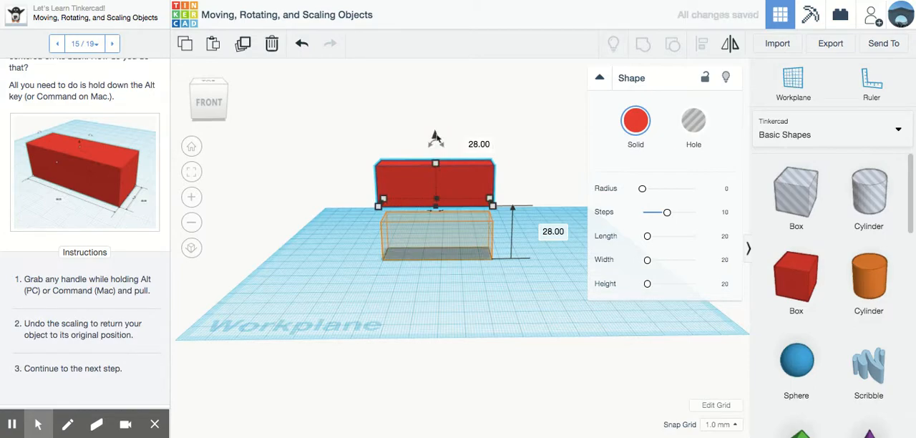
key("ctrl+z")
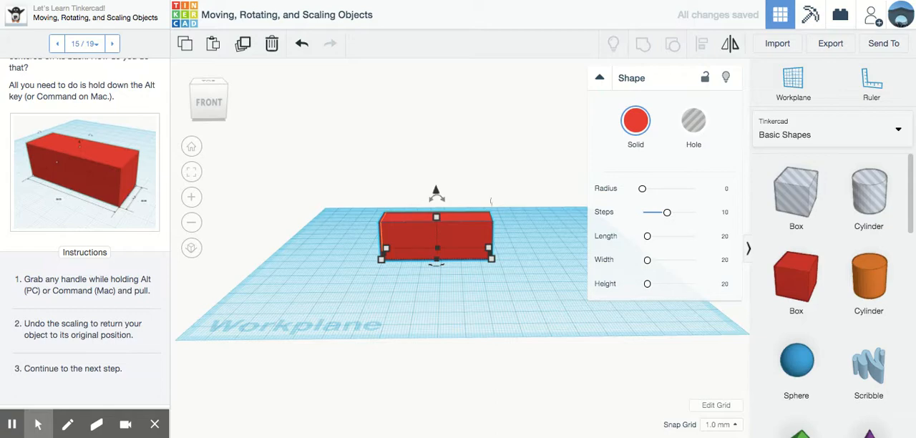
Try rotating the box -11° on the workplane and undo the rotation
right_click_drag(458, 258, 430, 353)
mouse_move(488, 272)
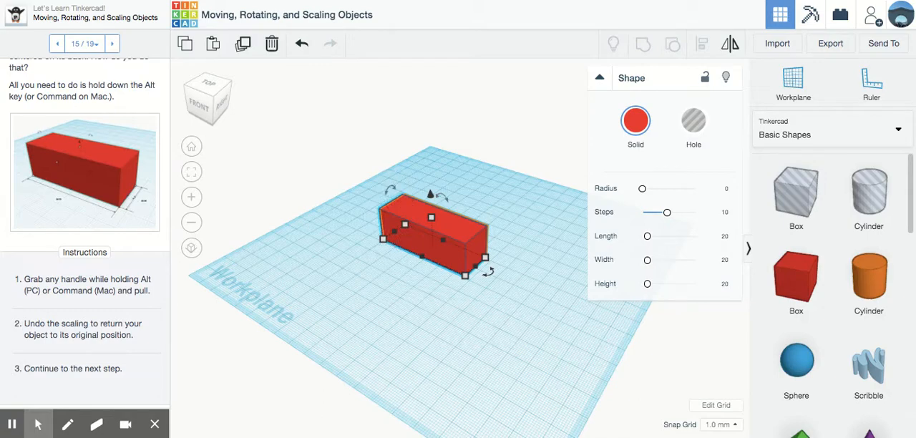
mouse_move(487, 271)
left_mouse_down()
mouse_move(469, 284)
mouse_move(456, 285)
mouse_move(461, 272)
mouse_move(390, 290)
mouse_move(438, 285)
mouse_move(391, 280)
mouse_move(376, 252)
mouse_move(405, 288)
mouse_move(478, 272)
mouse_move(435, 290)
mouse_move(484, 262)
mouse_move(537, 287)
mouse_move(523, 315)
mouse_move(537, 304)
mouse_move(477, 277)
mouse_move(458, 280)
mouse_move(486, 268)
mouse_move(457, 292)
mouse_move(488, 273)
left_mouse_up()
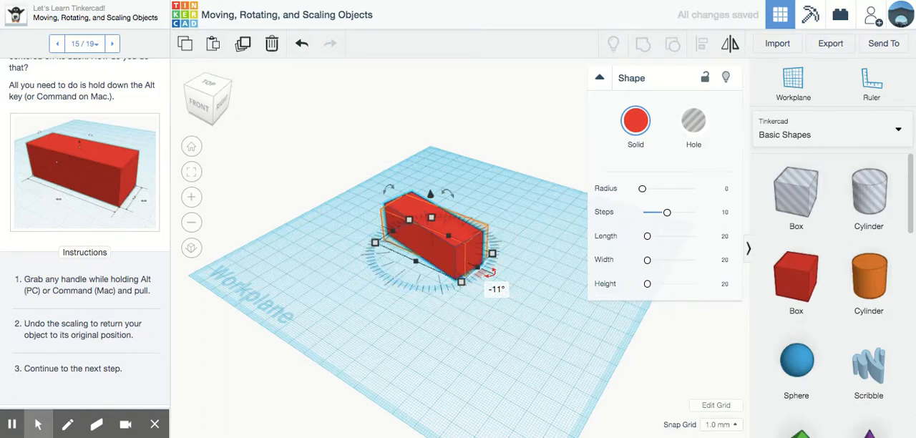
left_click(301, 46)
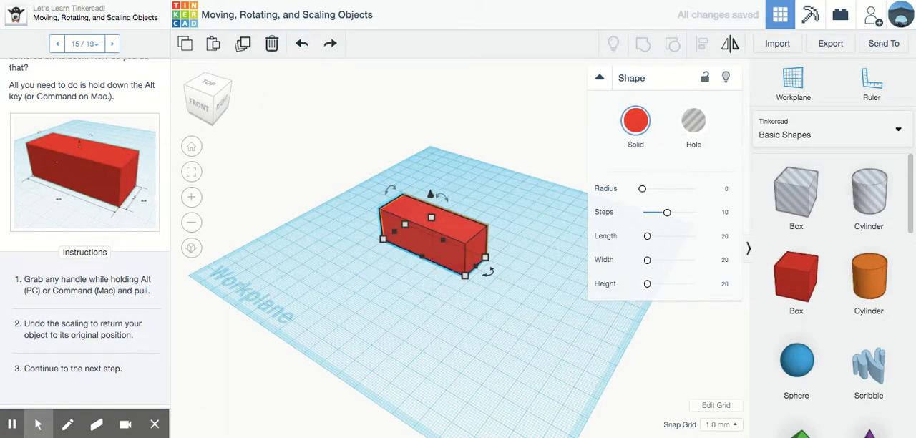
Move the box off the target outline to the workplane's back-left area, about 49 mm left and 77 mm back
left_click(413, 357)
right_click_drag(413, 357, 493, 366)
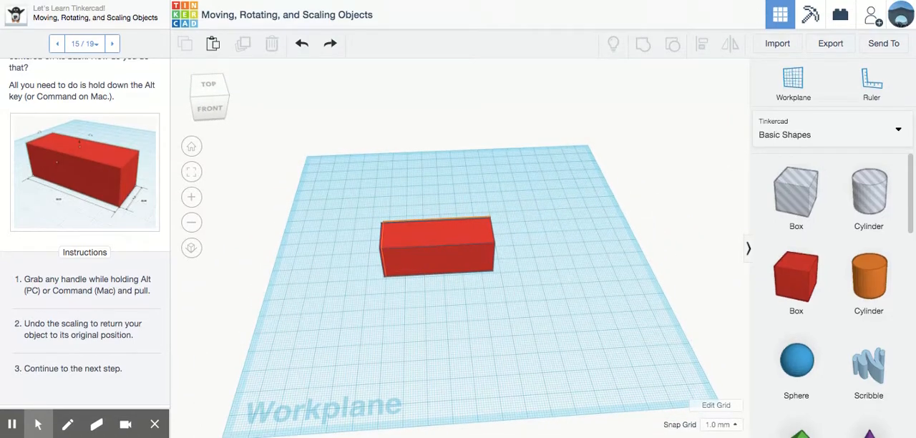
mouse_move(39, 423)
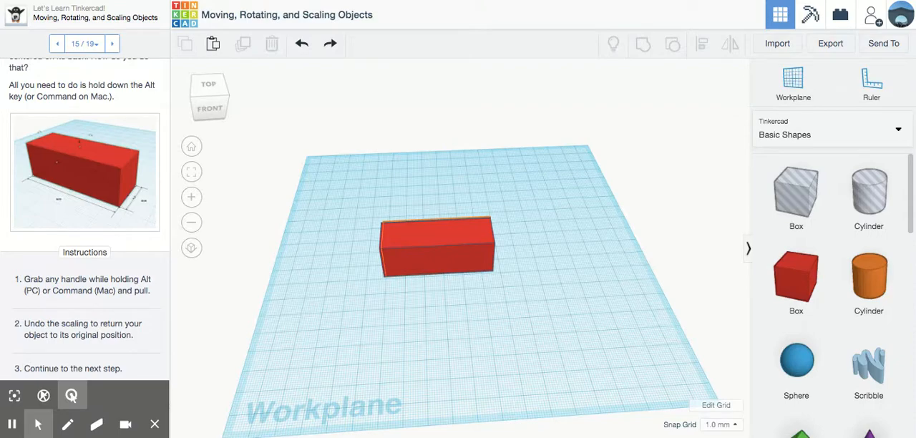
left_click(446, 252)
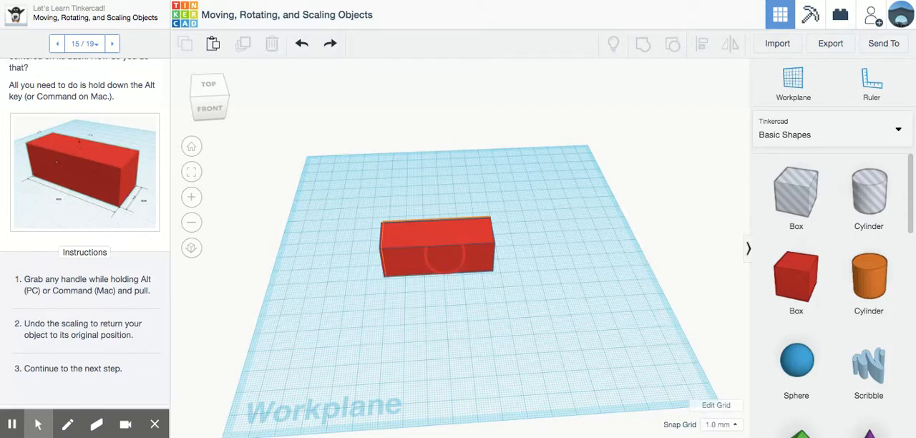
left_click_drag(445, 251, 362, 173)
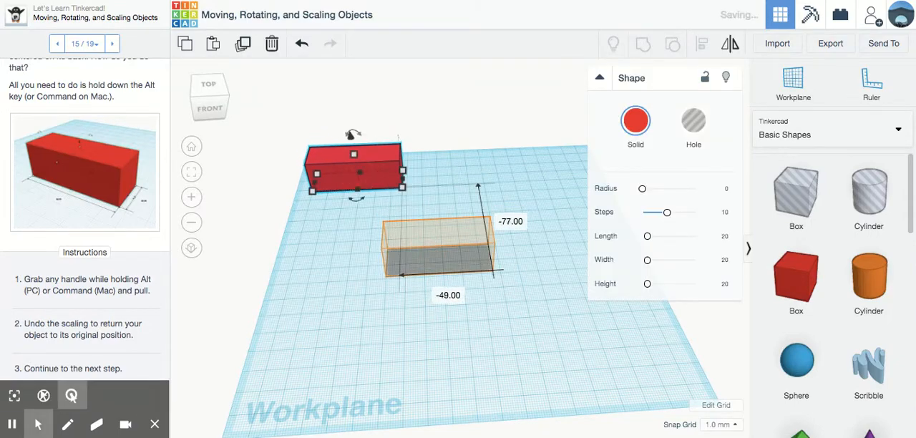
Advance the lesson past Proportional Scaling About the Center to part 17, Scale + Rotation = Skew!
left_click(149, 424)
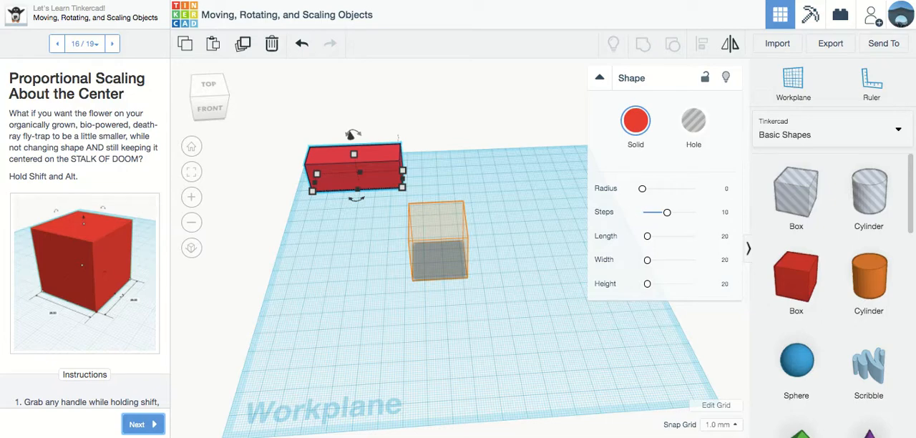
scroll(85, 236, "down", 4)
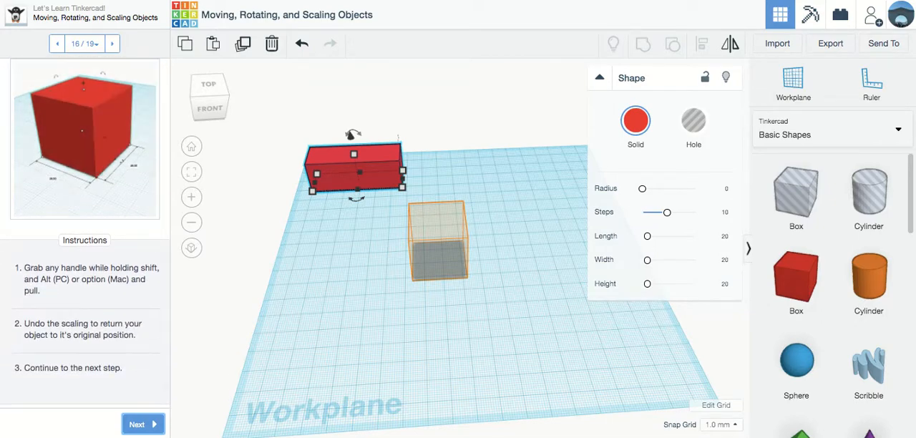
left_click(137, 424)
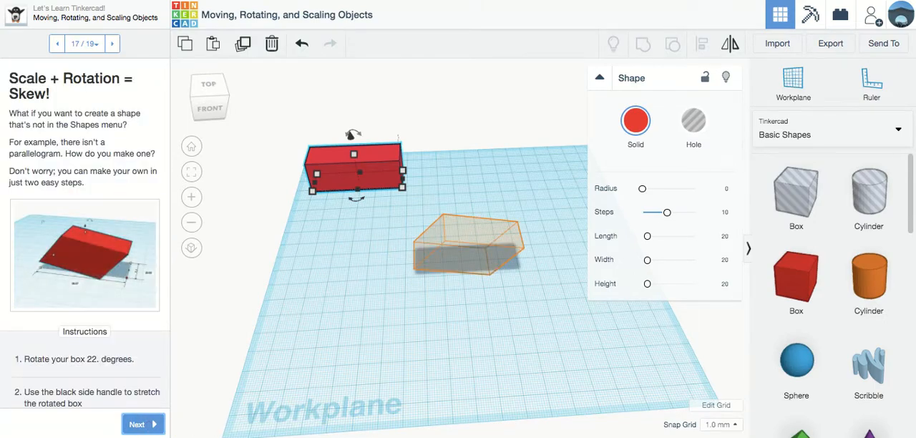
Place a new red box in front of the skewed target outline and tilt it sideways about 22 degrees
left_click_drag(796, 280, 420, 307)
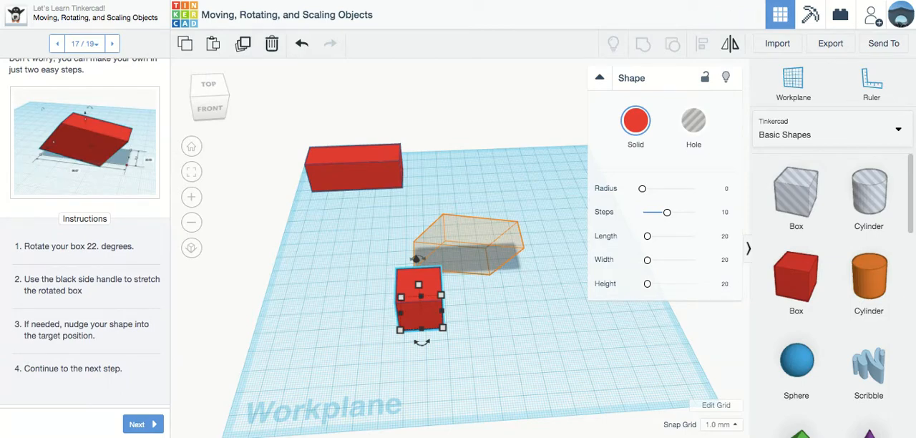
right_click_drag(451, 336, 437, 312)
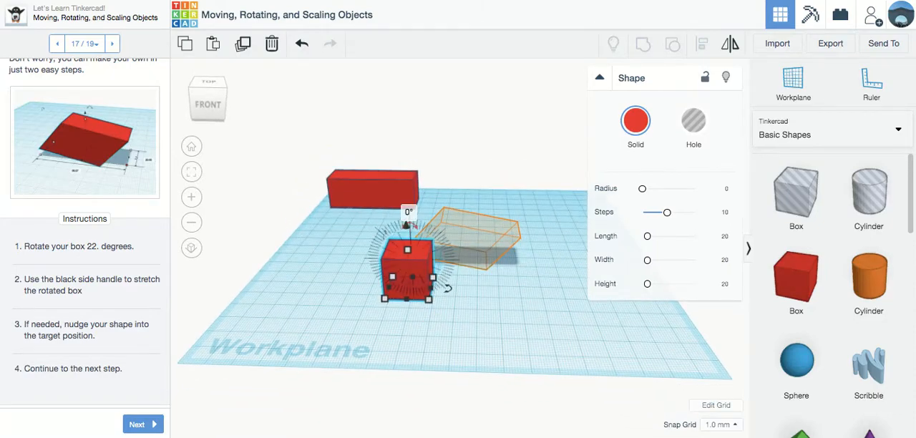
left_click_drag(411, 225, 442, 247)
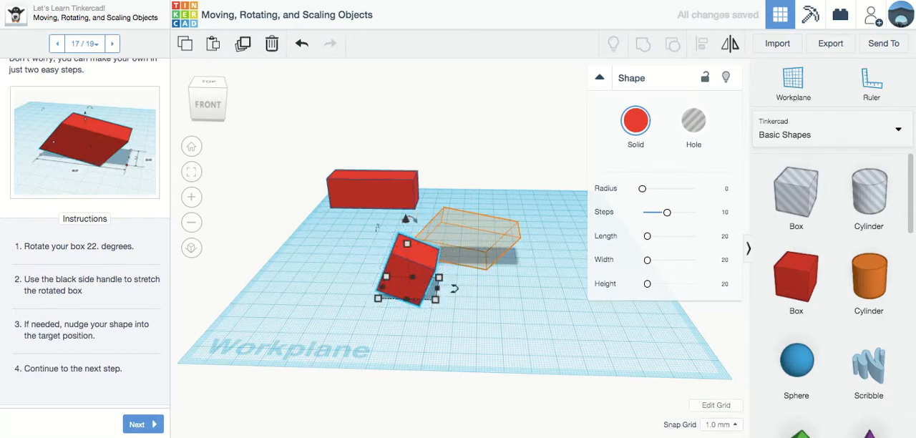
mouse_move(411, 220)
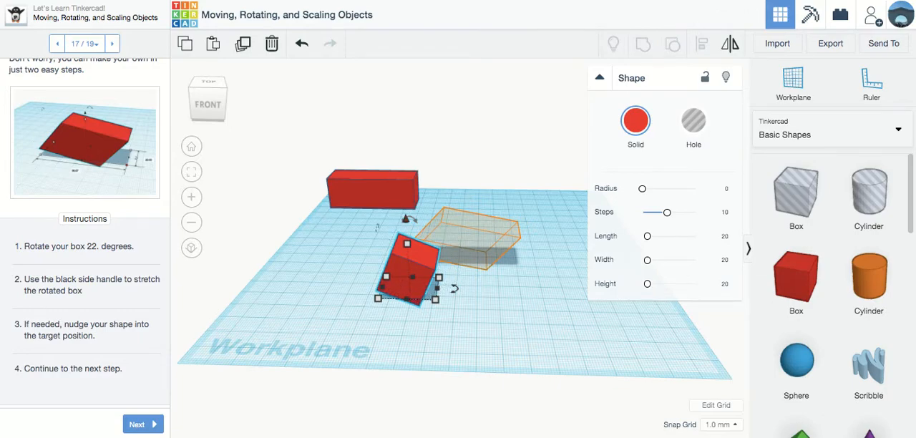
Stretch the tilted box sideways into a skewed shape and fit it onto the target outline
mouse_move(438, 288)
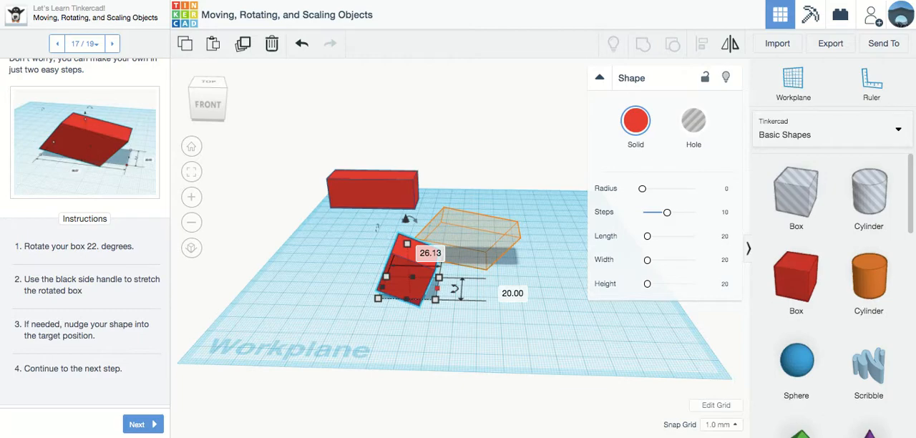
left_click_drag(438, 289, 517, 261)
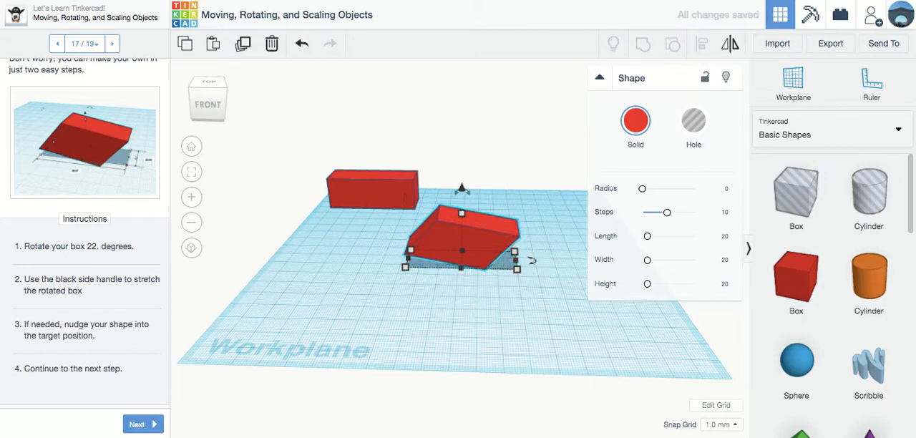
right_click_drag(497, 303, 499, 332)
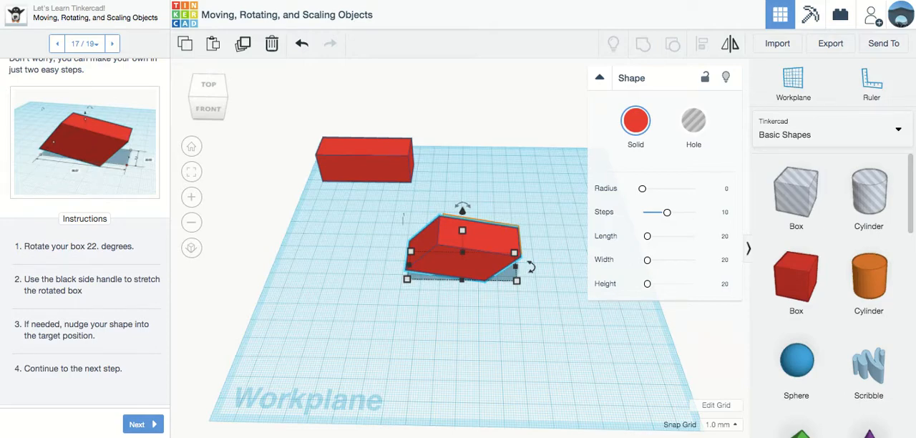
Advance to Deleting an Object and move the skewed box about 75 mm back, beside the long box
left_click(138, 425)
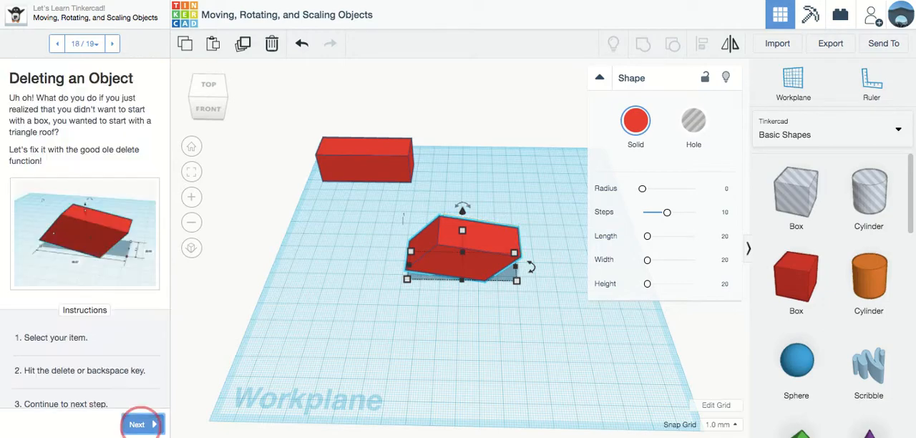
scroll(85, 232, "down", 1)
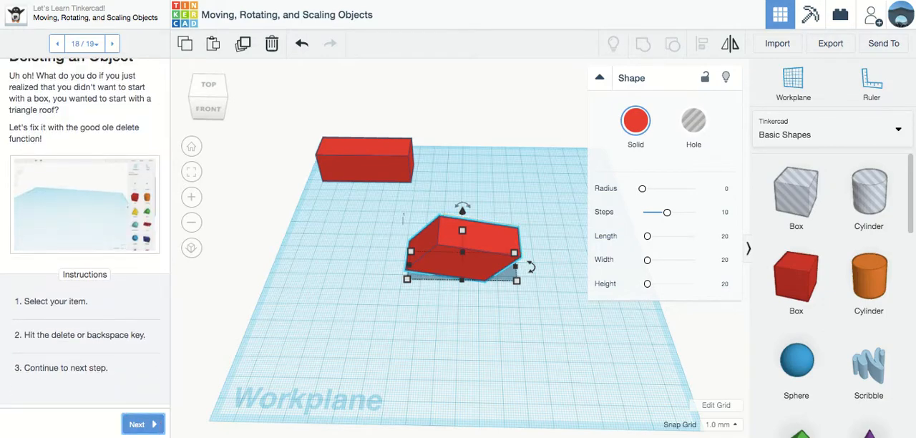
left_click_drag(438, 247, 457, 166)
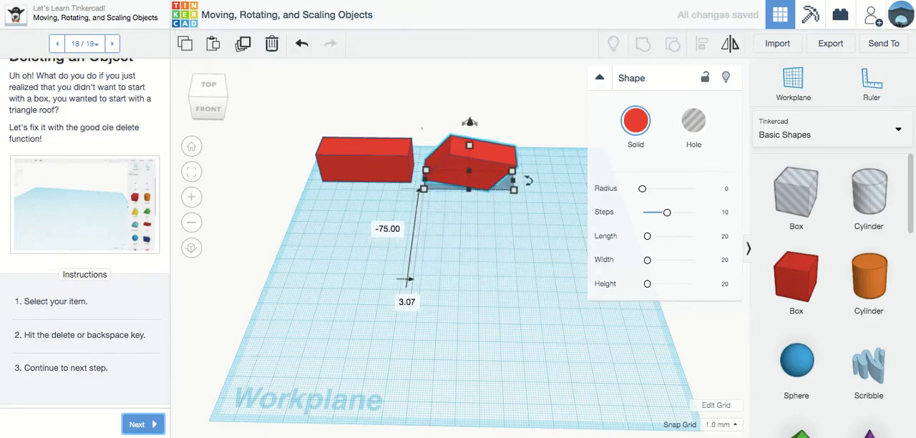
Advance to the final lesson part, You're Done!, and open the list of lesson parts
left_click(137, 425)
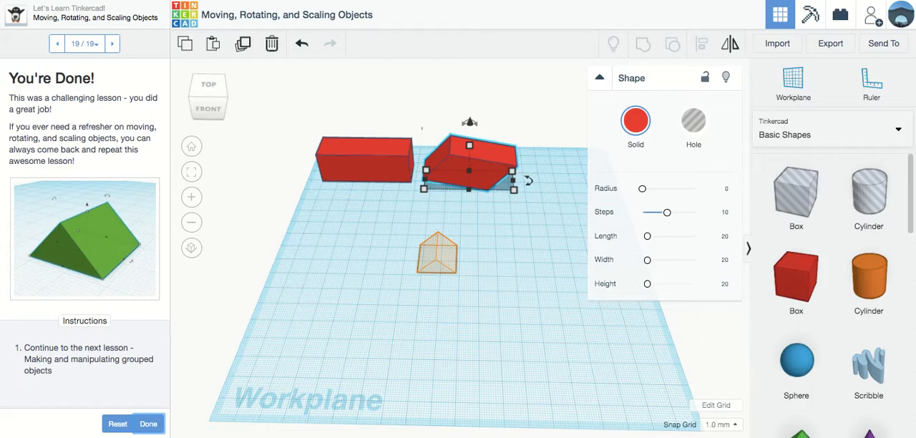
left_click(84, 44)
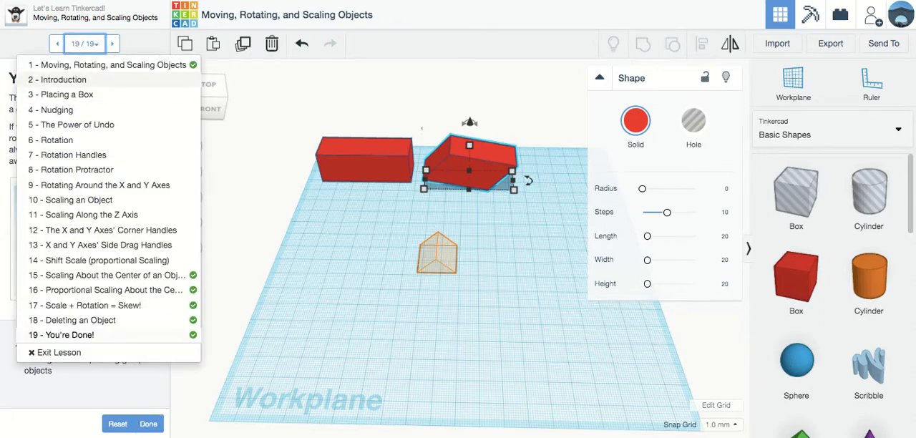
Return to part 1, Moving, Rotating, and Scaling Objects, and collapse the shape settings, with the skewed box deselected
left_click(99, 64)
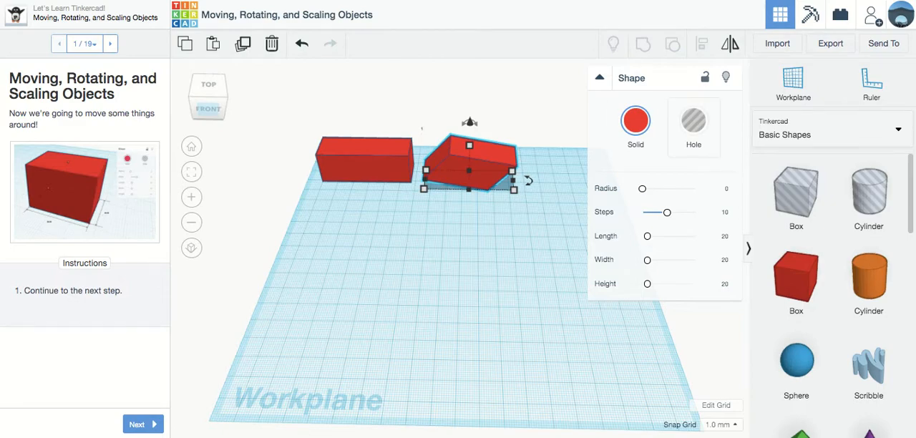
left_click(600, 78)
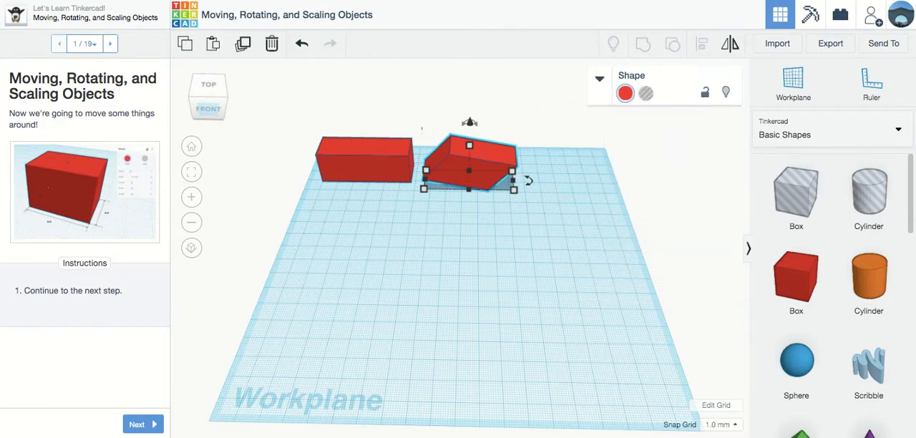
left_click(462, 244)
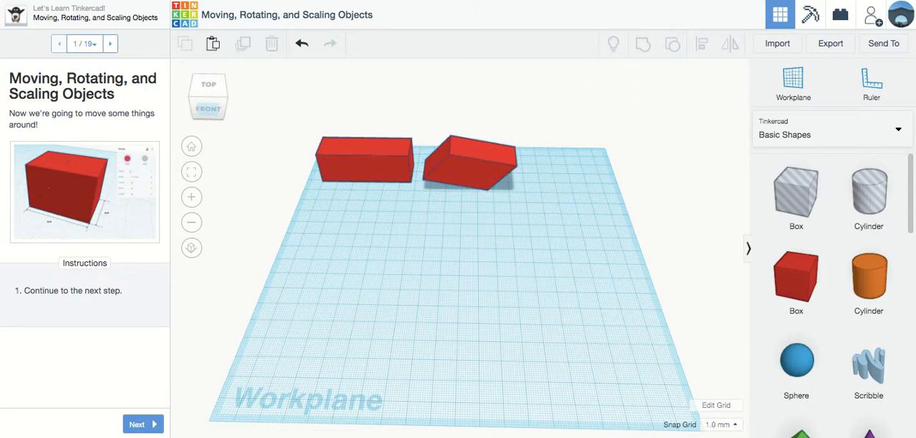
left_click(487, 179)
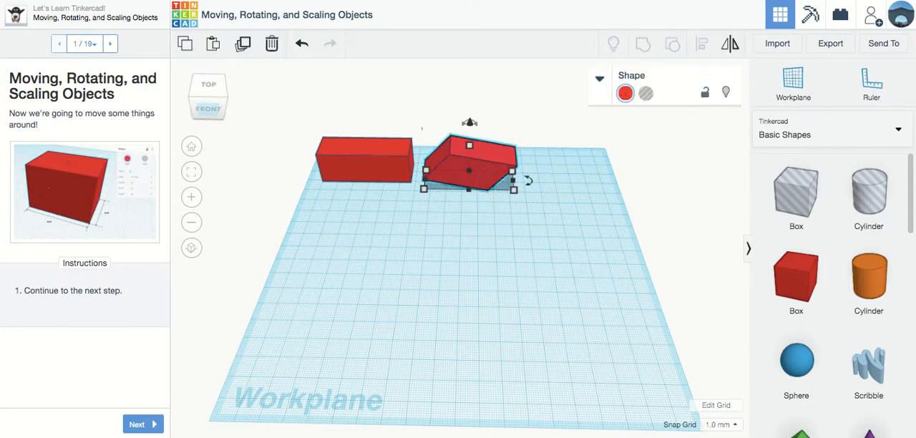
left_click(494, 246)
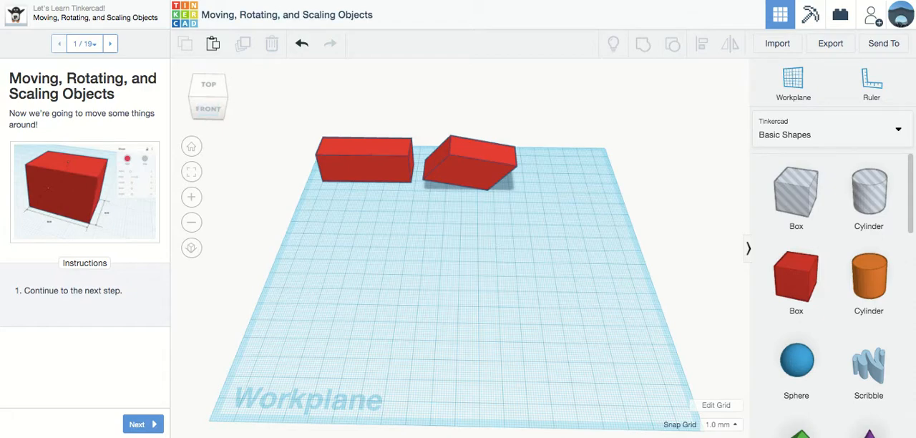
Leave the lesson, start lesson 4, Making and Manipulating Grouped Objects, and advance to part 3, Creating a Compound Shape
left_click(111, 20)
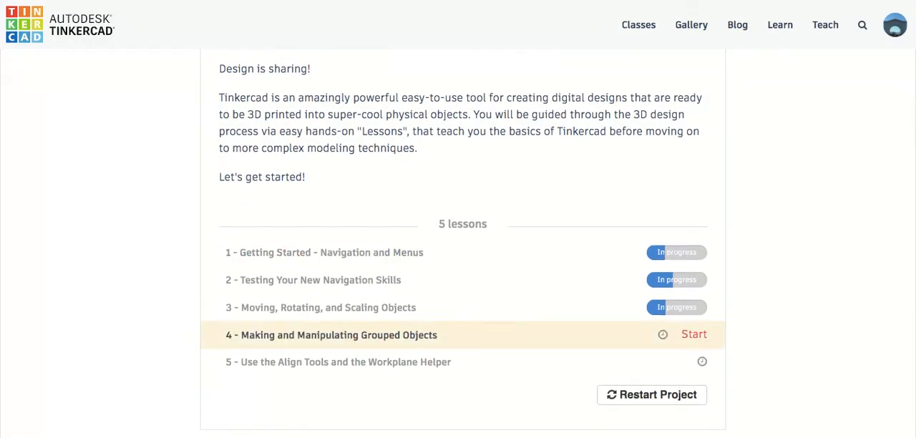
left_click(693, 334)
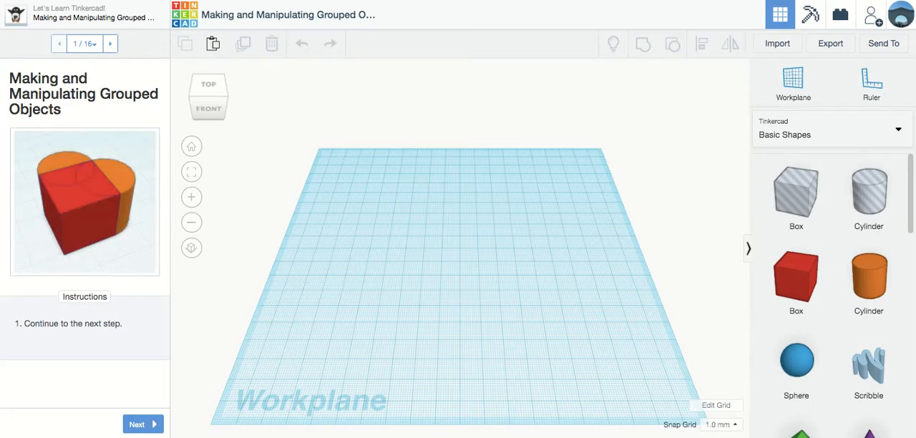
left_click(139, 425)
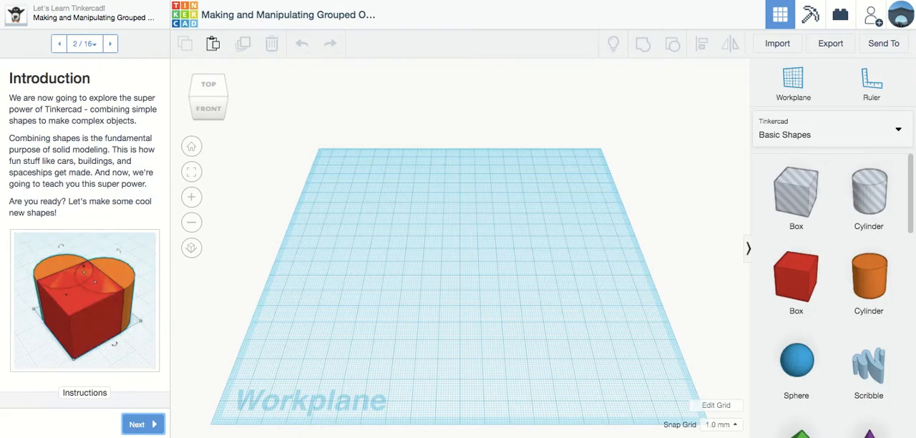
scroll(85, 233, "down", 1)
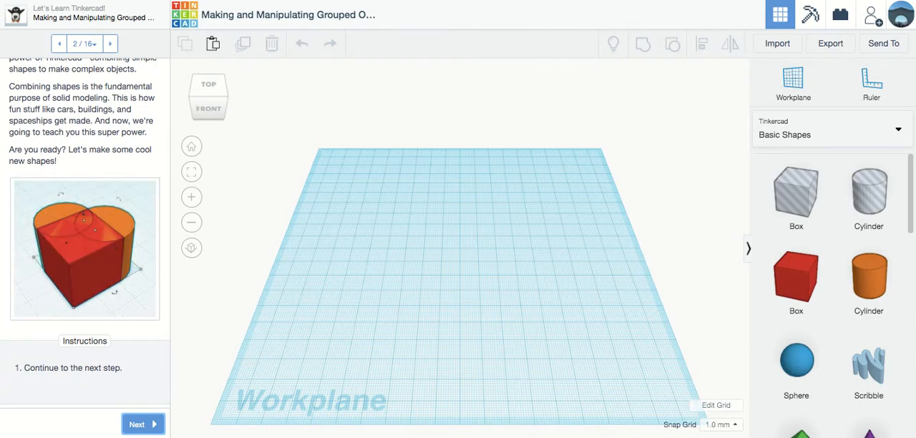
left_click(139, 425)
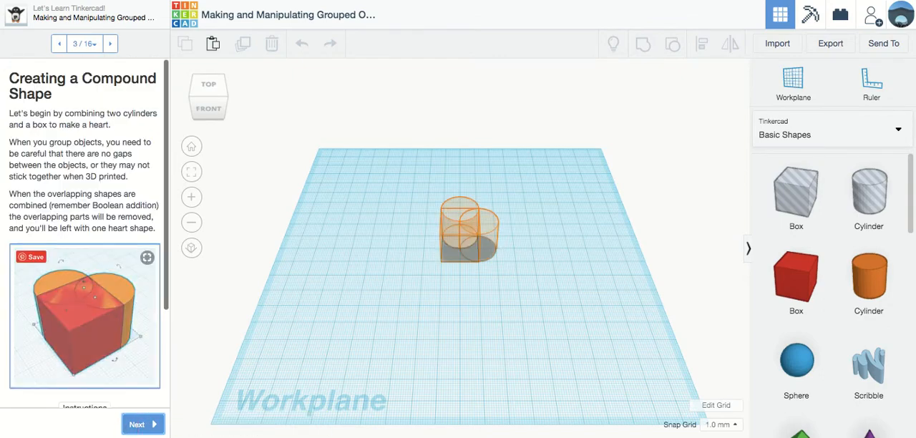
scroll(84, 308, "down", 2)
scroll(84, 308, "up", 1)
scroll(85, 308, "up", 1)
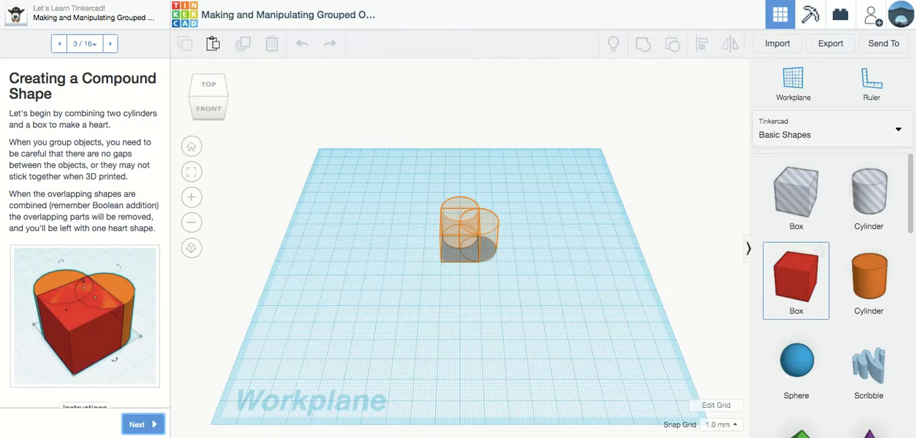
Place a red box in front of the heart outline and two orange cylinders overlapping its right and back sides
left_click_drag(796, 279, 428, 334)
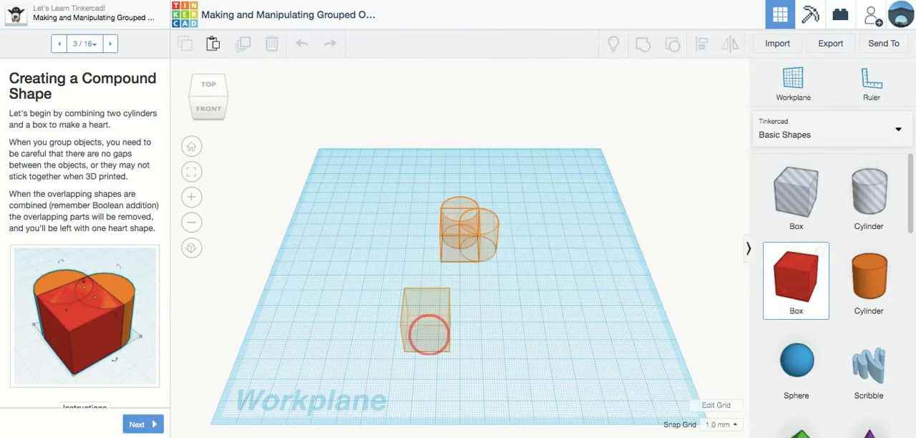
left_click_drag(868, 279, 449, 329)
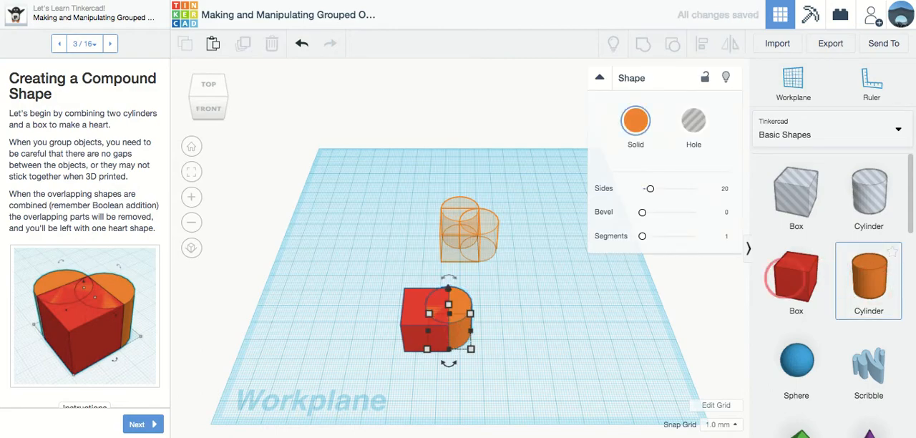
left_click_drag(787, 279, 425, 286)
Align the rear cylinder with the box so both are centered from left to right
right_click_drag(534, 315, 533, 345)
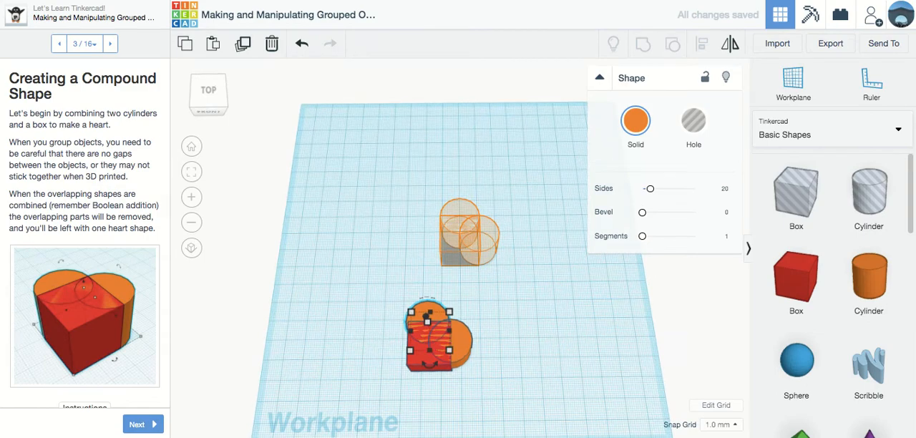
left_click(415, 364, "shift")
left_click(702, 49)
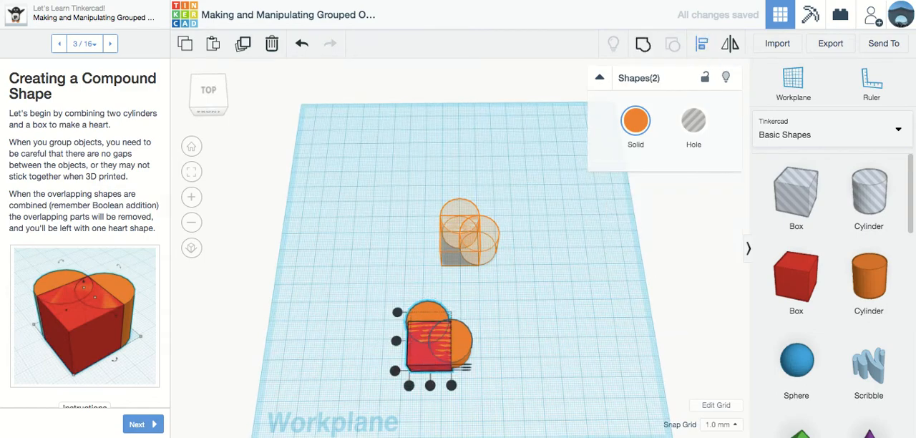
left_click(429, 385)
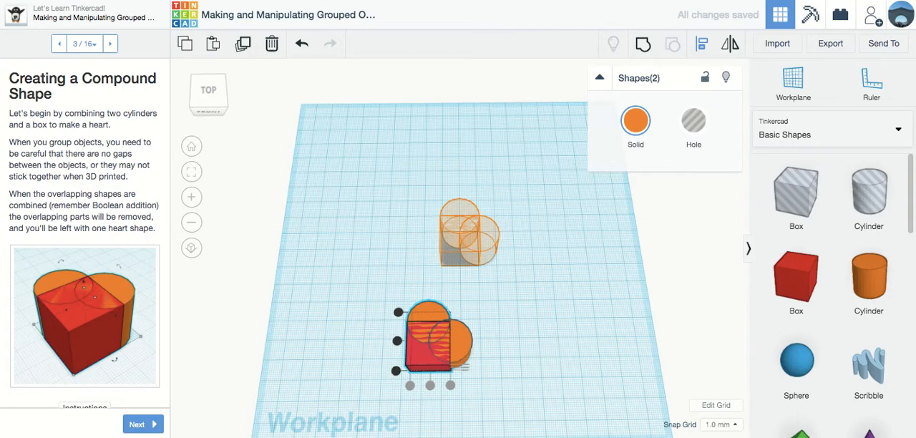
left_click(511, 377)
left_click(511, 377)
Center the right-hand cylinder on the box from front to back and group all three shapes into a heart
left_click(464, 348)
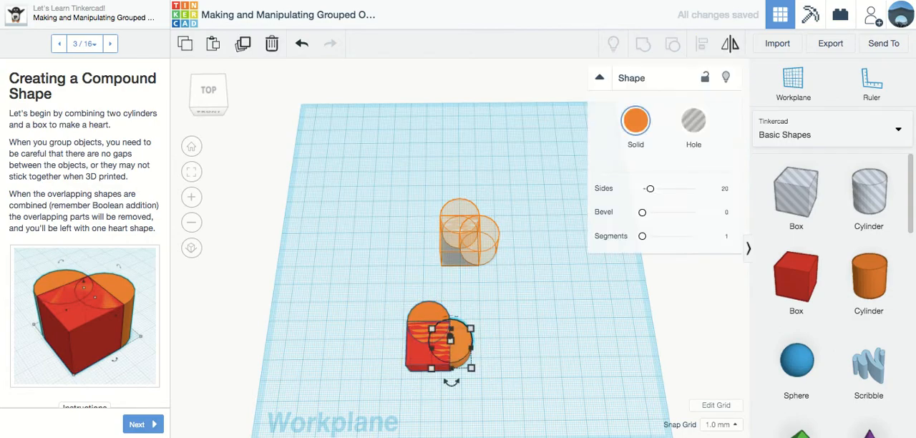
left_click(426, 347, "shift")
key("l")
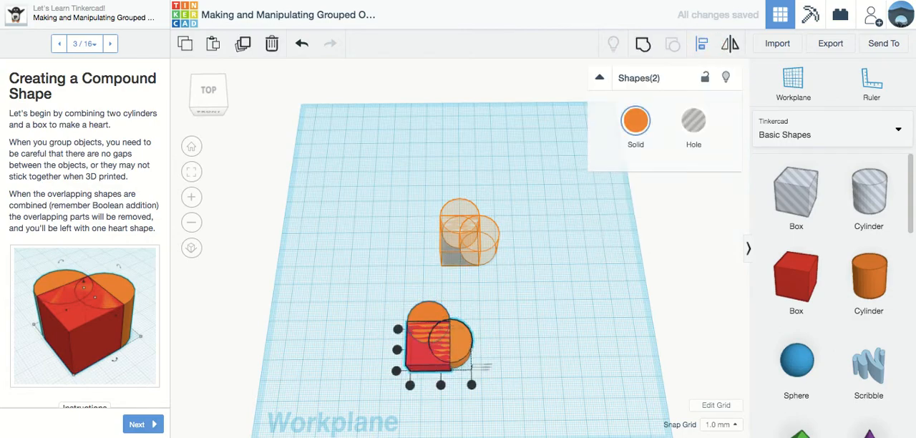
left_click(398, 350)
left_click_drag(495, 285, 368, 384)
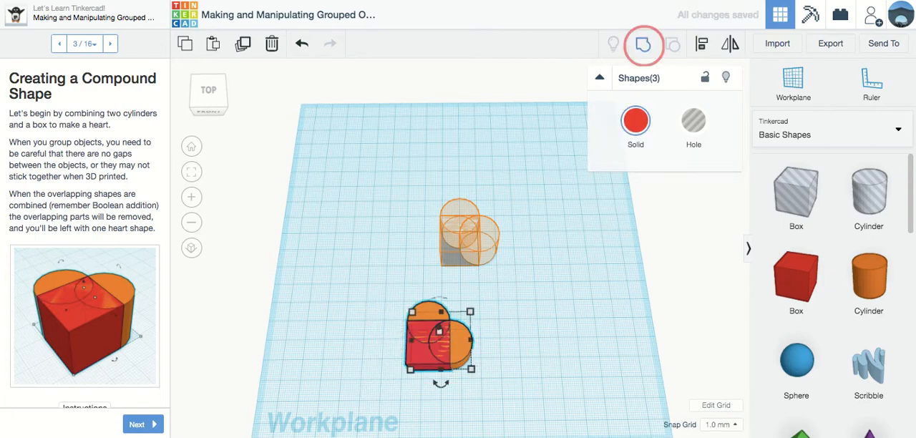
left_click(642, 44)
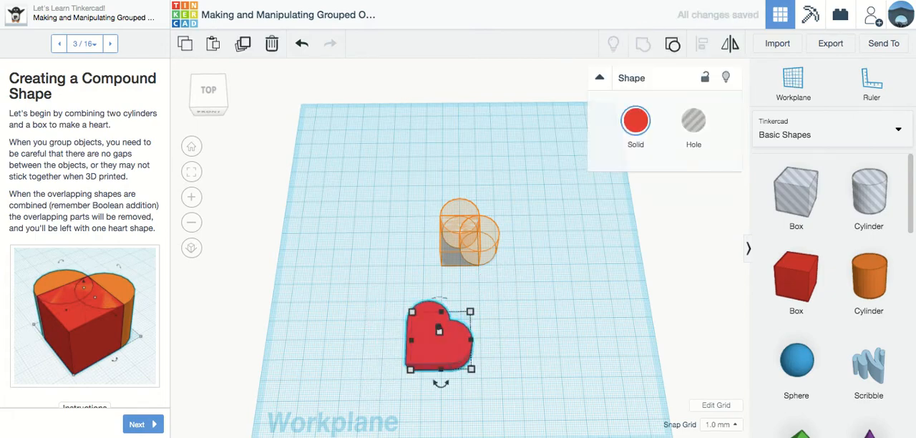
Duplicate the heart as a smaller copy 26 mm tall and turn that copy into a hole
left_click(243, 43)
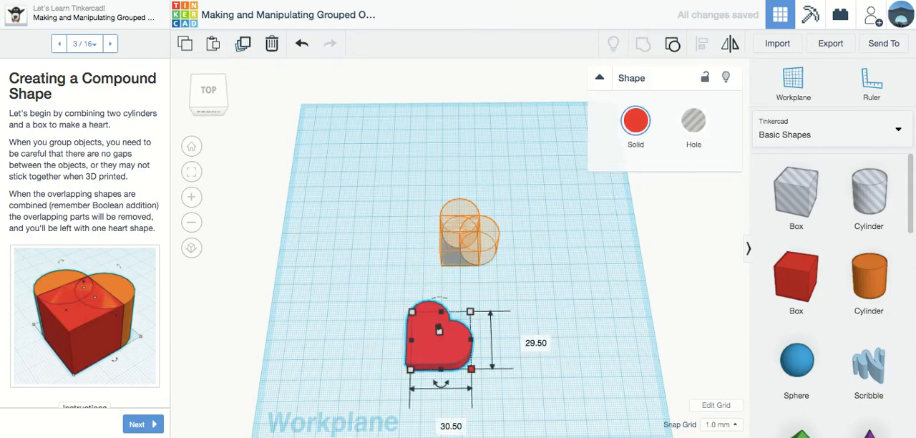
left_click_drag(472, 370, 466, 369)
left_click_drag(462, 367, 490, 366, "shift")
right_click_drag(490, 366, 497, 301)
left_click_drag(440, 249, 440, 228)
key("h")
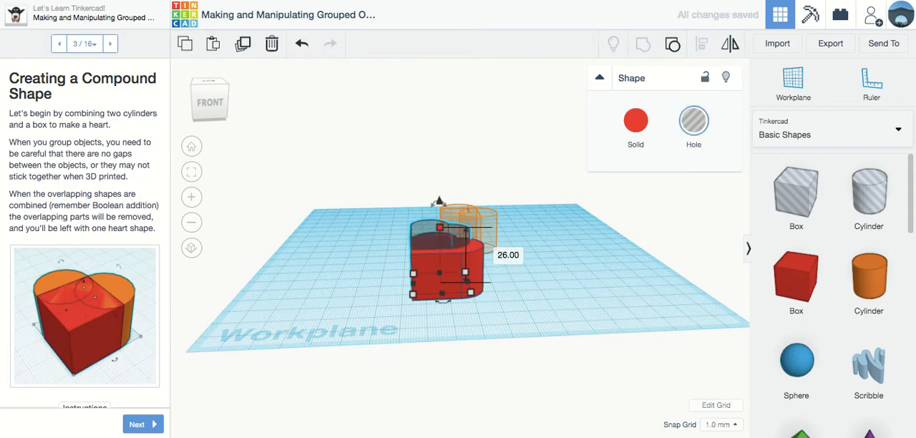
Center the hole heart on the solid heart in both horizontal directions and group them to cut out the middle
middle_click_drag(542, 276, 526, 341)
right_click_drag(526, 341, 514, 374)
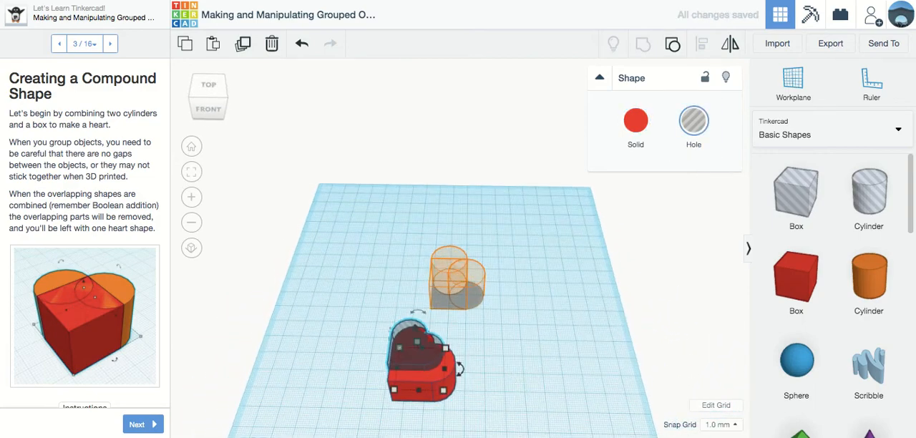
left_click_drag(460, 360, 359, 403)
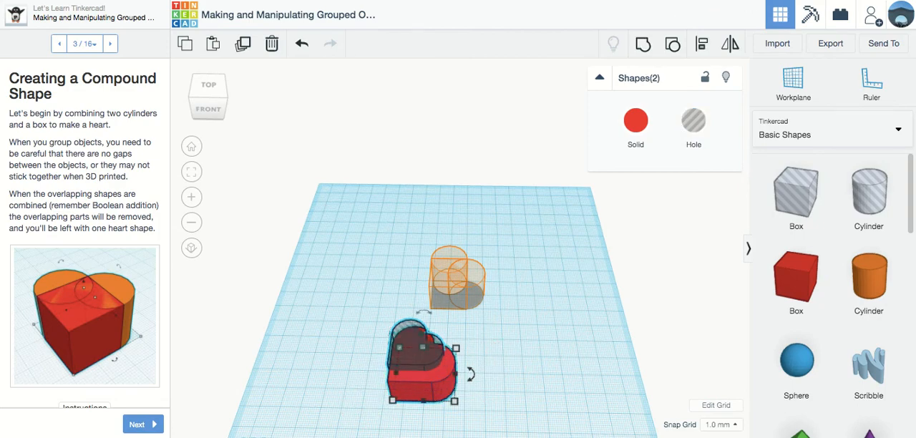
left_click(701, 44)
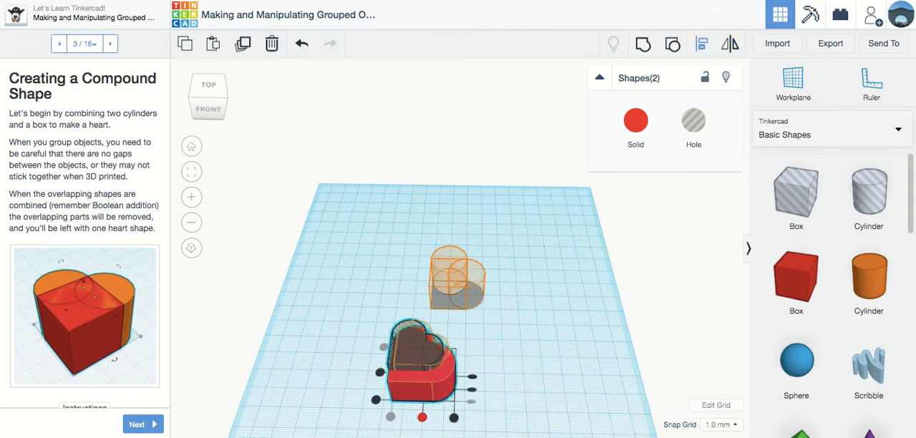
left_click(422, 417)
left_click(380, 372)
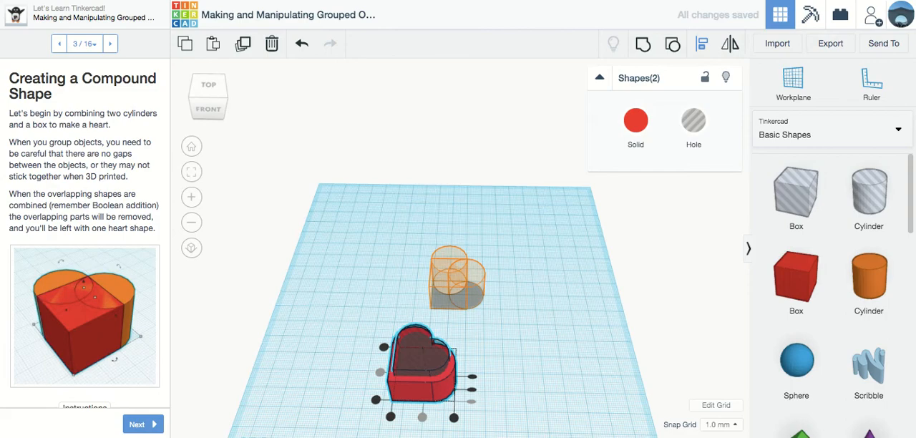
left_click_drag(480, 346, 342, 419)
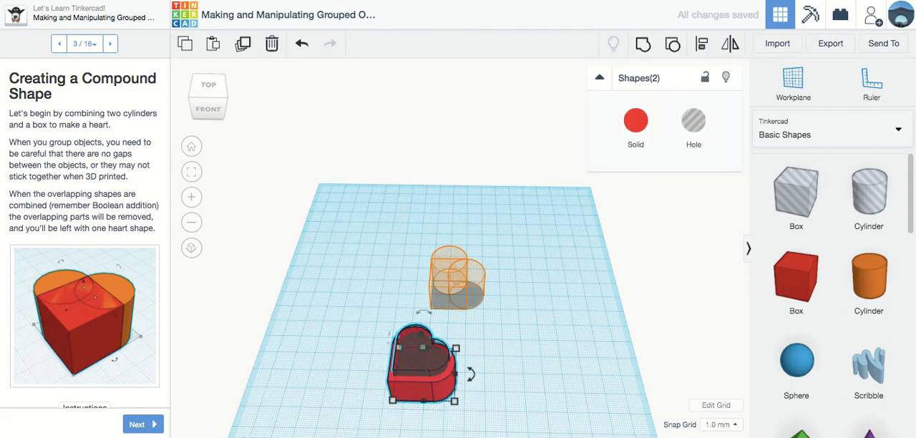
left_click(643, 43)
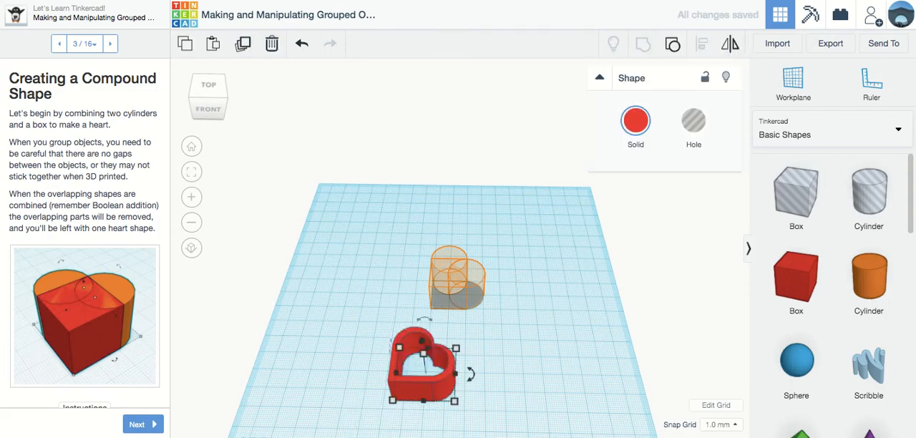
Move the hollow heart about 68 mm left and 124.5 mm back, to the rear left corner of the workplane
left_click(486, 358)
right_click_drag(486, 359, 492, 391)
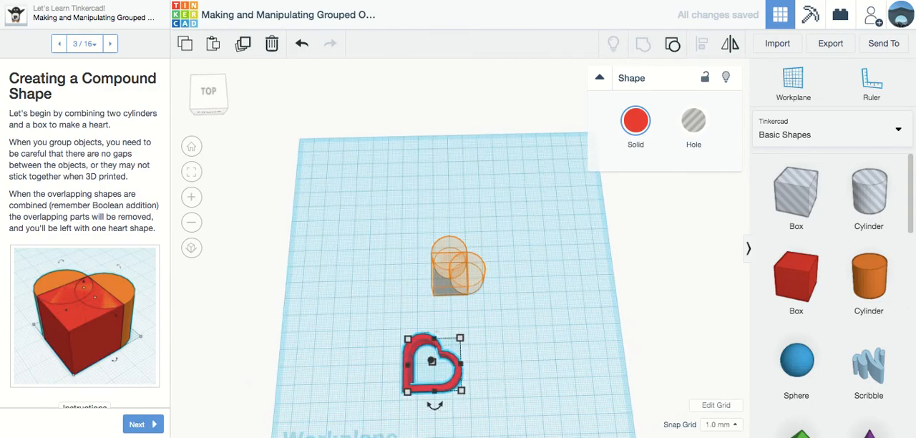
left_click_drag(432, 361, 324, 164)
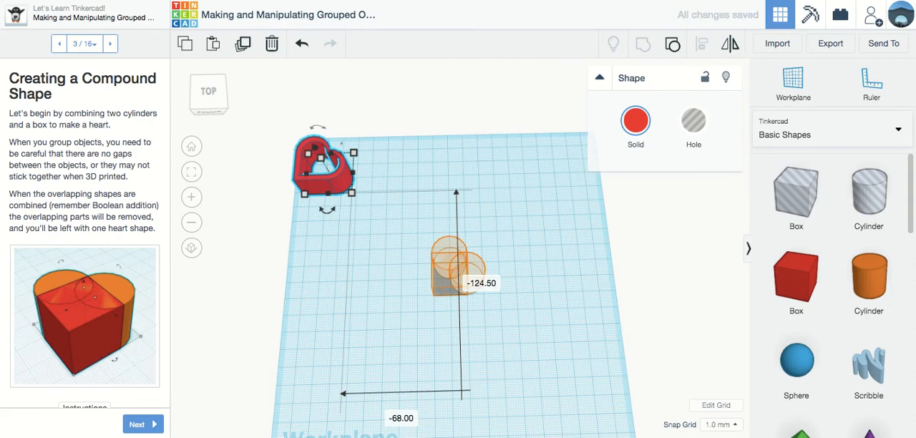
Jump to lesson part 12, Multicolor, and read its instructions
left_click(83, 44)
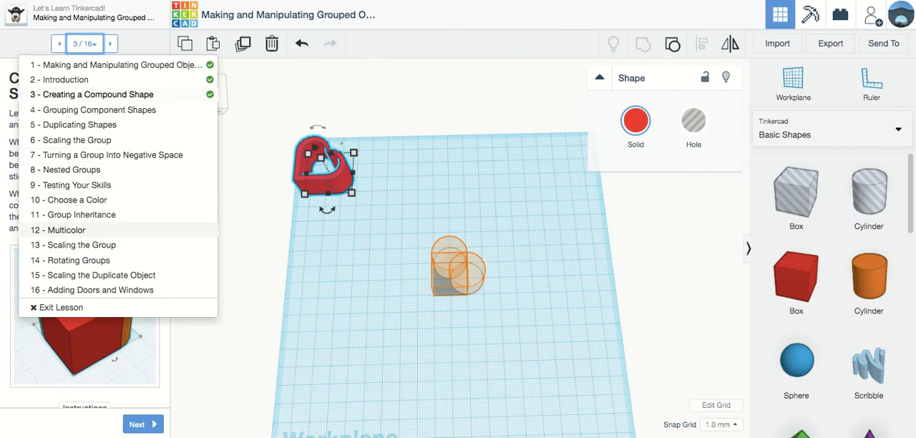
left_click(66, 230)
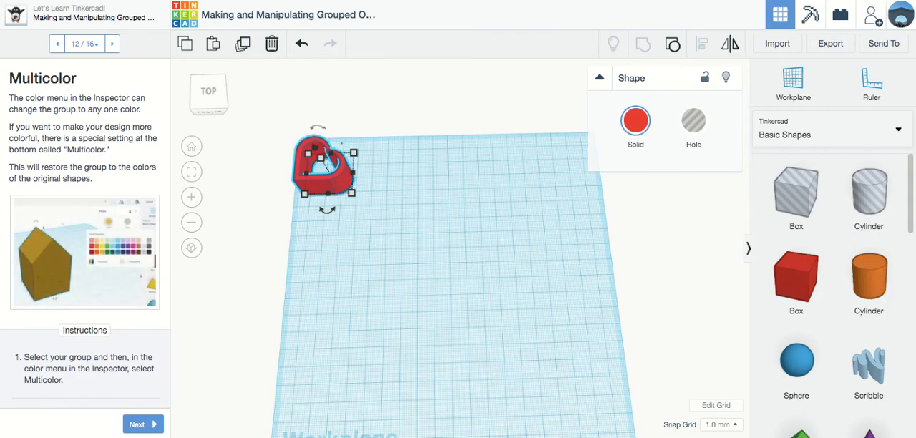
scroll(84, 233, "down", 1)
Jump to lesson part 16, Adding Doors and Windows, and view its example house image enlarged before closing it
left_click(83, 43)
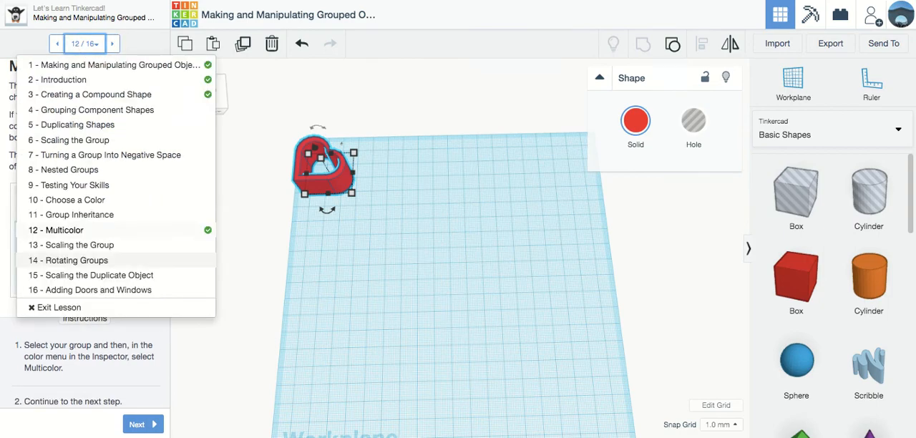
left_click(90, 289)
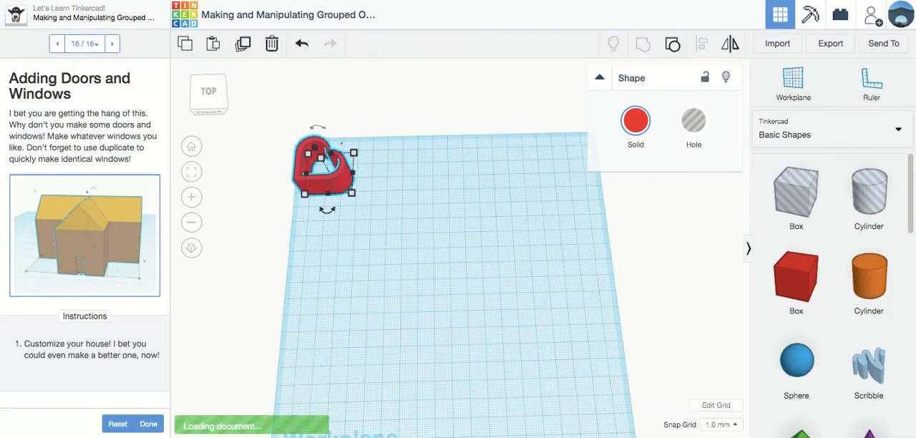
left_click(115, 236)
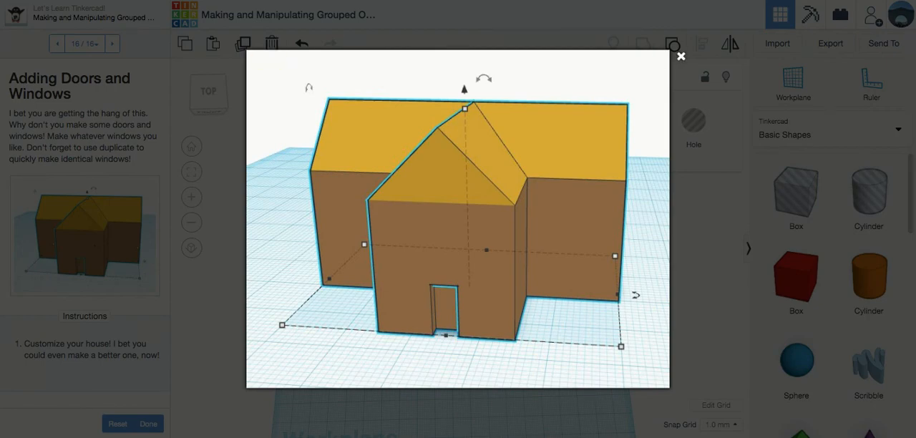
left_click(681, 56)
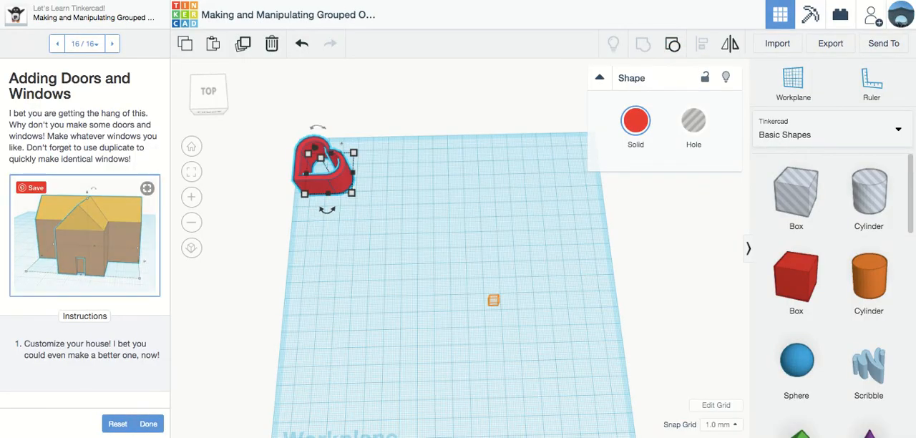